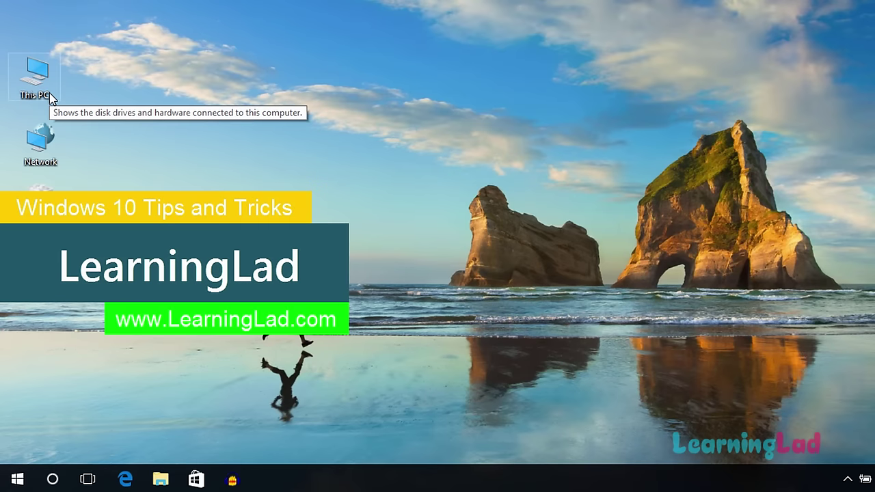
- Open the Music folder from This PC in a file window placed clear of the desktop icons
{"action": "double_click", "coordinate": [38, 79]}
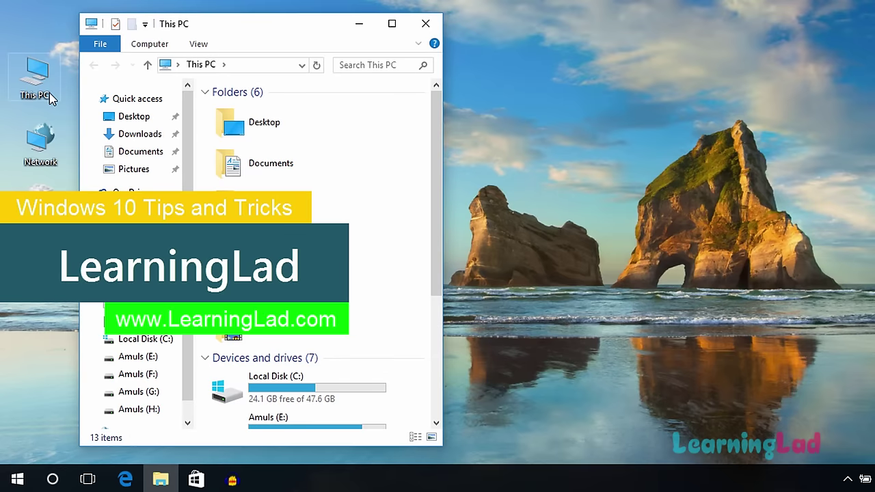
{"action": "left_click_drag", "start_coordinate": [242, 28], "coordinate": [585, 34]}
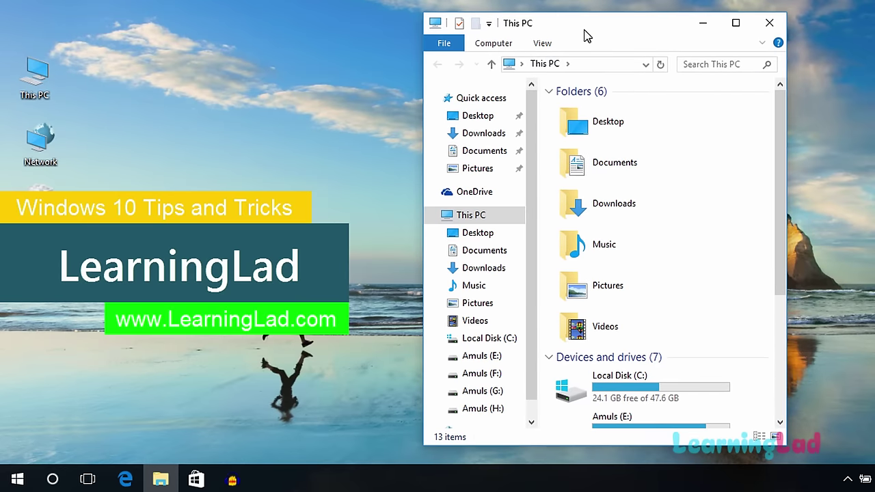
{"action": "left_click", "coordinate": [482, 287]}
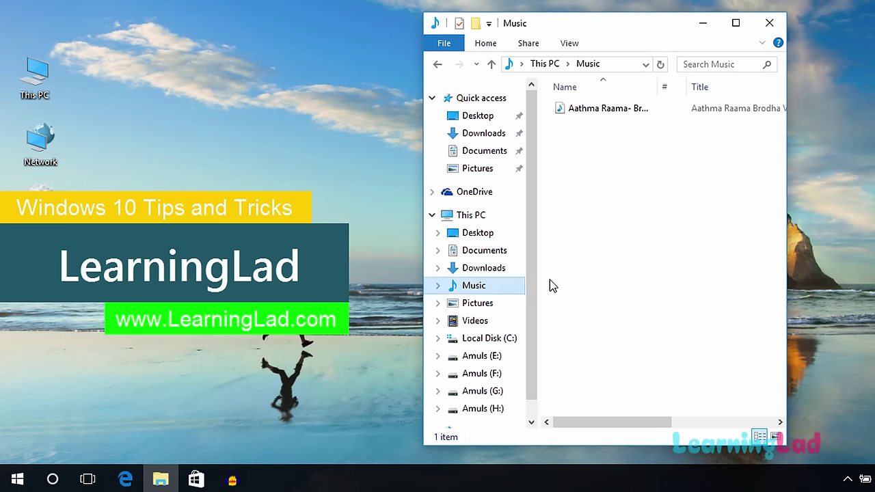
- Check in the properties of the Aathma Raama- Brodha V MP3 file which program opens it
{"action": "left_click", "coordinate": [593, 111]}
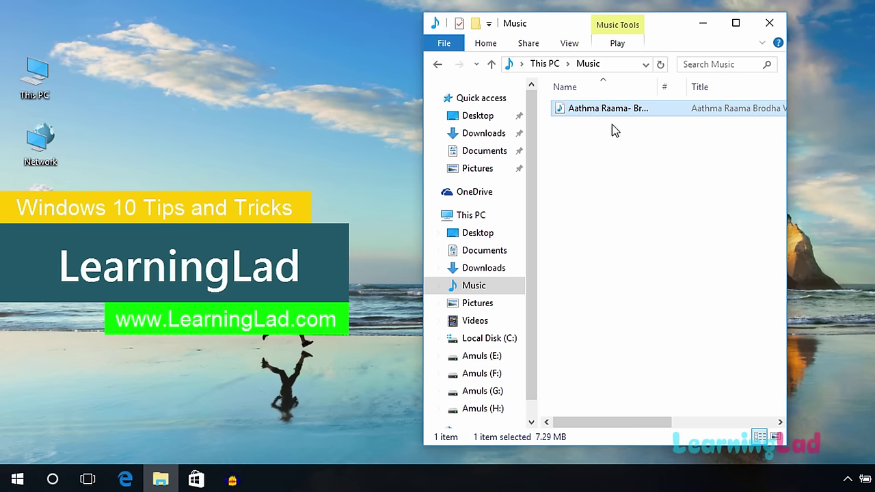
{"action": "right_click", "coordinate": [652, 109]}
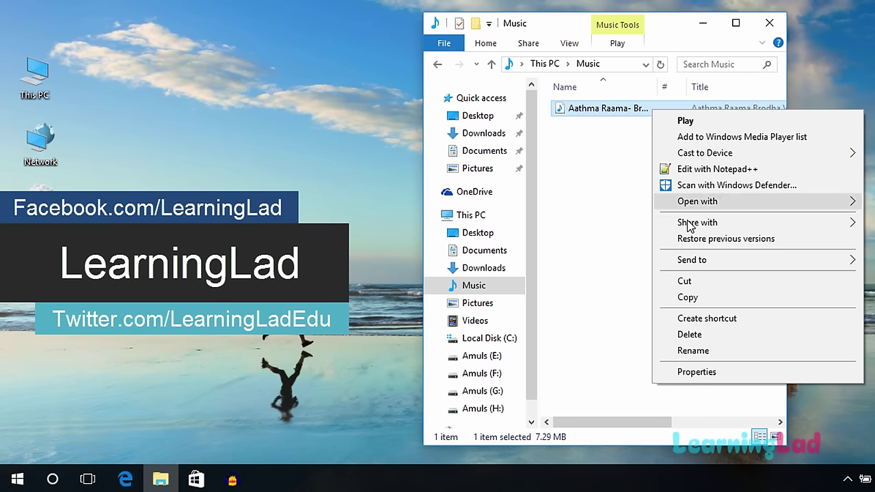
{"action": "left_click", "coordinate": [699, 372]}
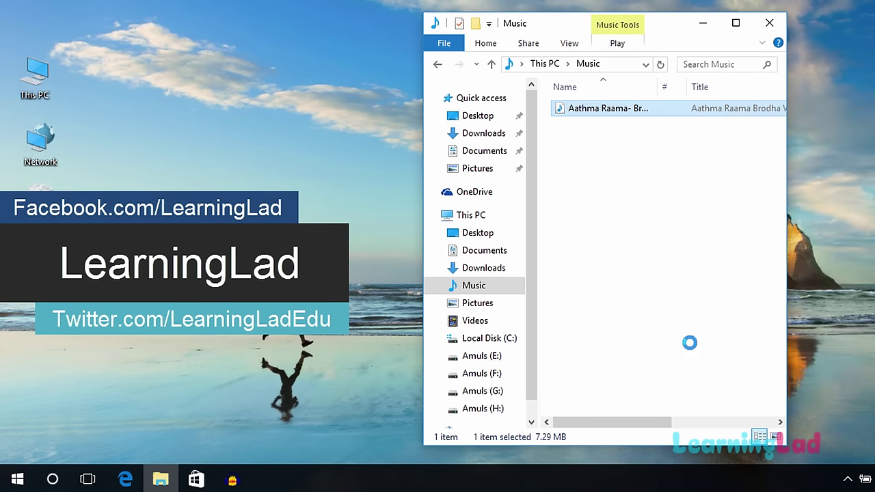
{"action": "left_click_drag", "start_coordinate": [733, 98], "coordinate": [589, 69]}
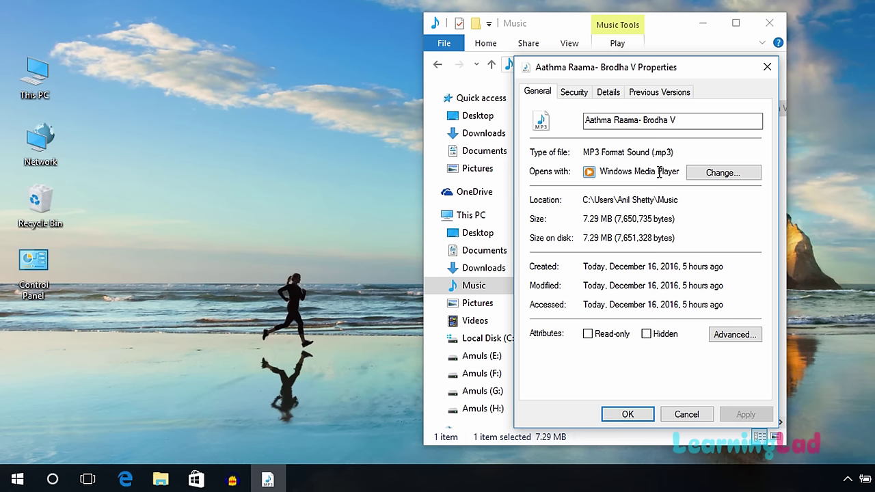
{"action": "left_click", "coordinate": [629, 413]}
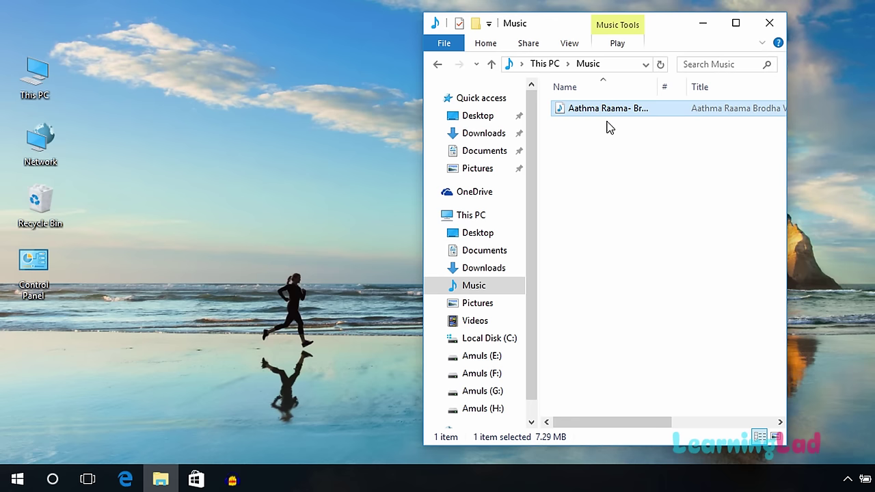
- Create a shortcut to the Aathma Raama- Brodha V MP3 in the Music folder and shift the window further aside
{"action": "right_click", "coordinate": [614, 112]}
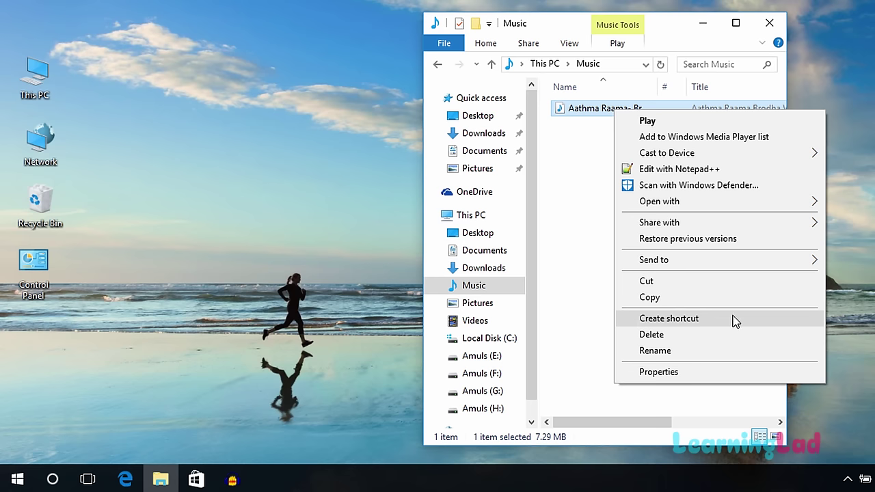
{"action": "left_click", "coordinate": [734, 320]}
{"action": "left_click", "coordinate": [611, 124]}
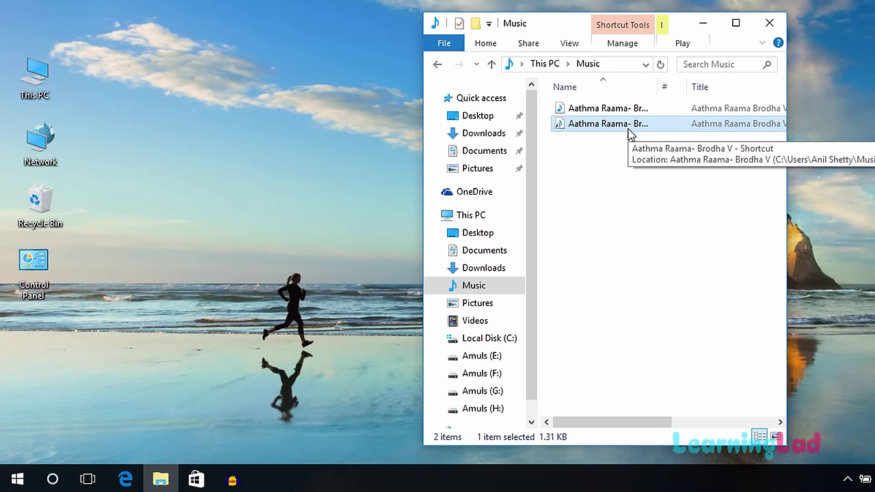
{"action": "left_click_drag", "start_coordinate": [555, 25], "coordinate": [605, 28]}
{"action": "left_click", "coordinate": [628, 194]}
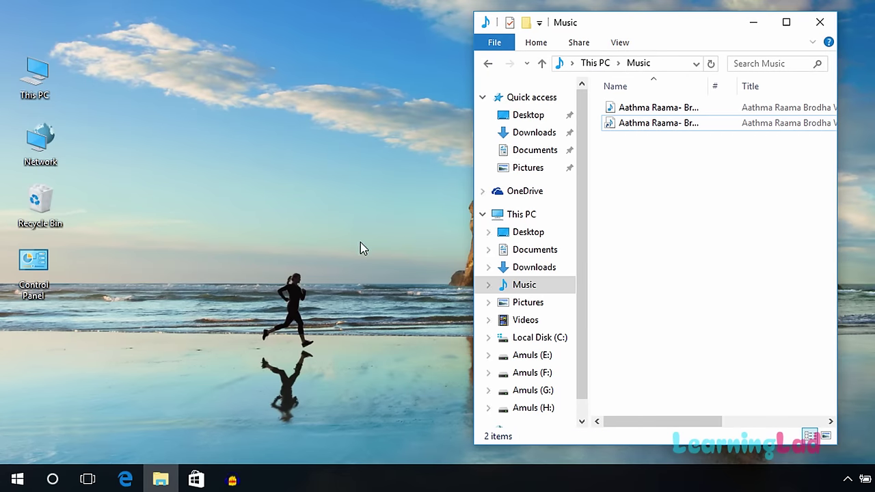
{"action": "left_click", "coordinate": [412, 203]}
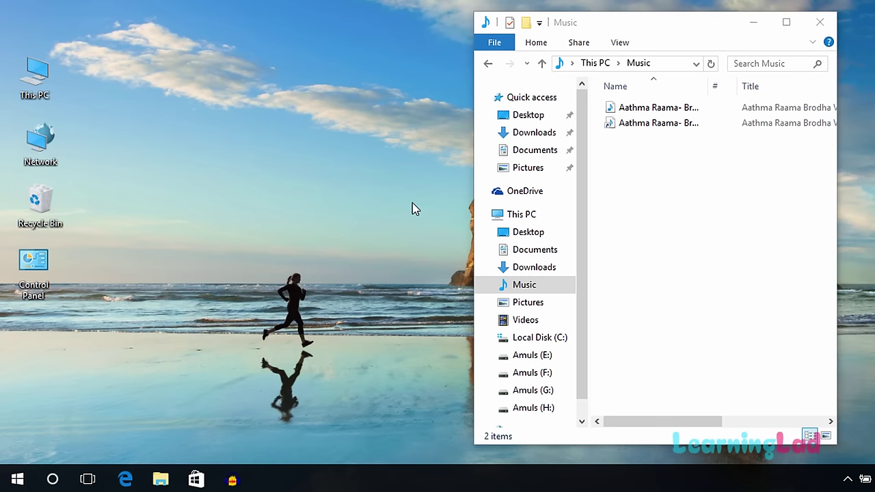
- Open the Startup folder by running the command shell:startup
{"action": "key", "text": "super+r"}
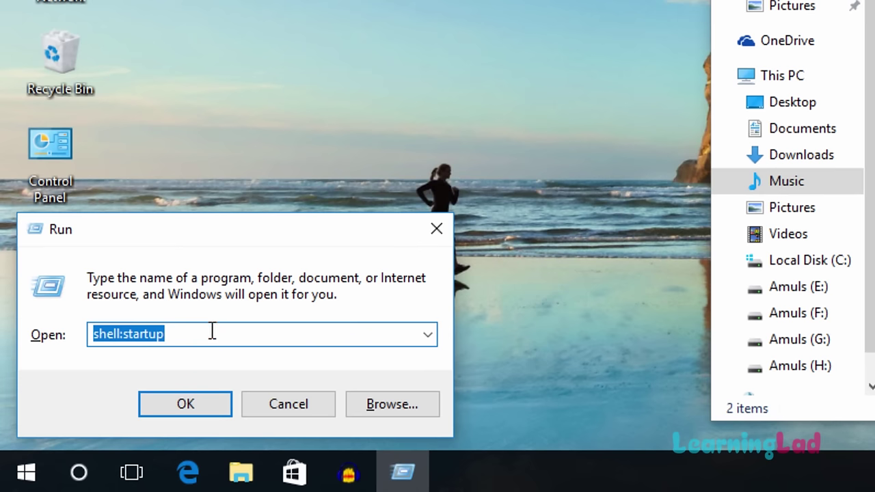
{"action": "left_click", "coordinate": [212, 331]}
{"action": "key", "text": "BackSpace"}
{"action": "key", "text": "BackSpace"}
{"action": "key", "text": "BackSpace"}
{"action": "key", "text": "BackSpace"}
{"action": "key", "text": "BackSpace"}
{"action": "key", "text": "BackSpace"}
{"action": "key", "text": "BackSpace"}
{"action": "key", "text": "BackSpace"}
{"action": "key", "text": "BackSpace"}
{"action": "key", "text": "BackSpace"}
{"action": "key", "text": "BackSpace"}
{"action": "key", "text": "BackSpace"}
{"action": "key", "text": "BackSpace"}
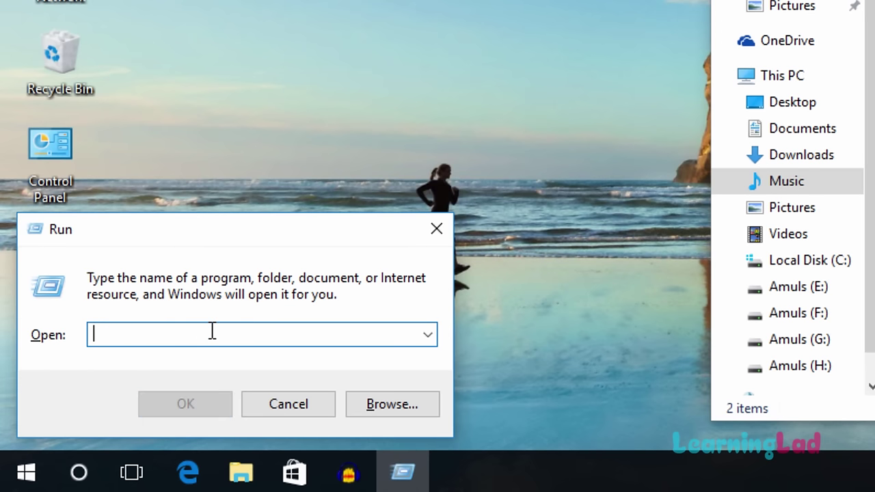
{"action": "type", "text": "shell"}
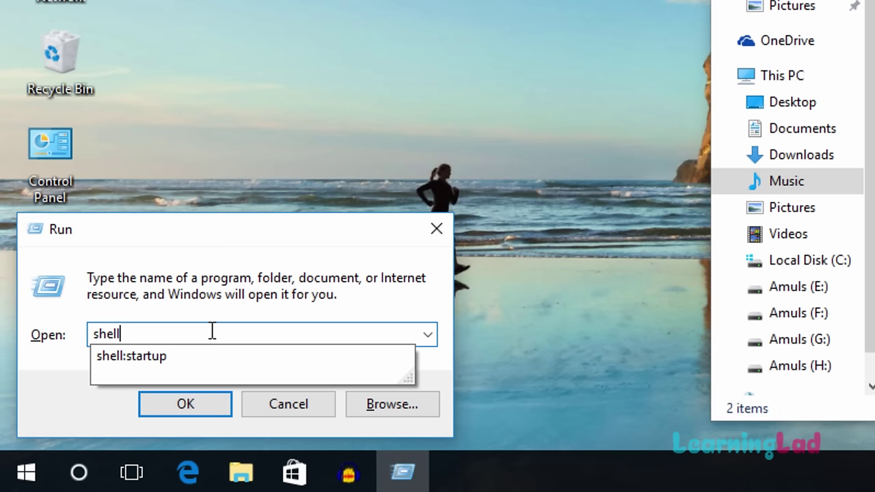
{"action": "type", "text": ":startup"}
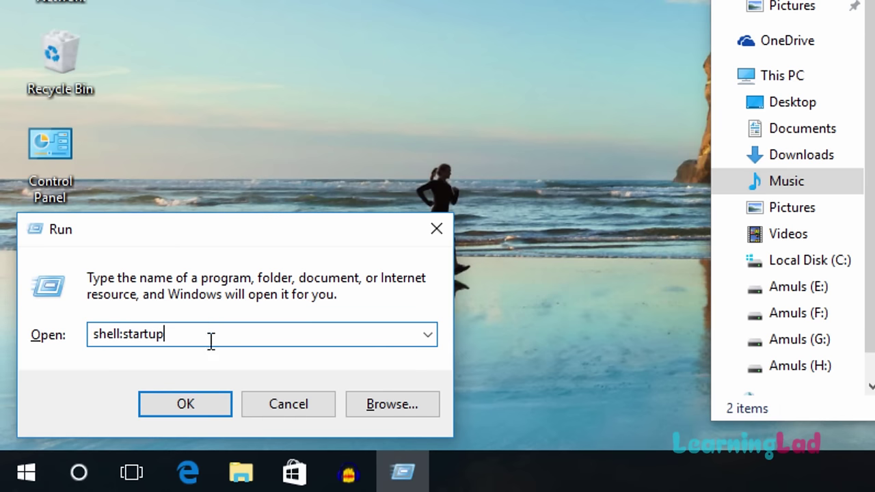
{"action": "left_click", "coordinate": [198, 411]}
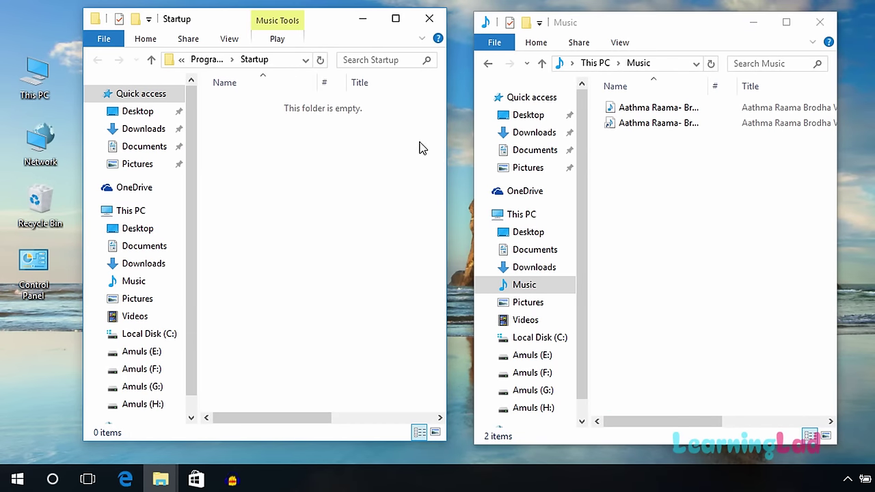
- Move the Aathma Raama- Brodha V shortcut from the Music folder into the Startup folder
{"action": "left_click", "coordinate": [689, 127]}
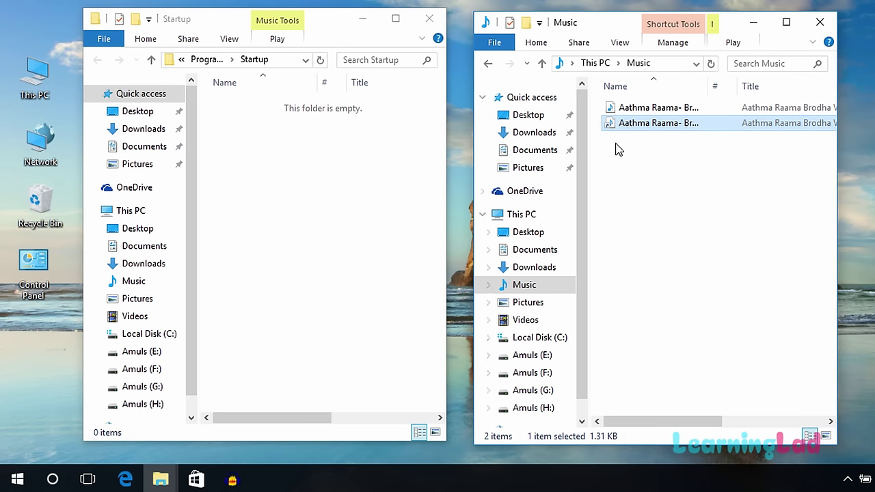
{"action": "left_click_drag", "start_coordinate": [643, 124], "coordinate": [283, 230]}
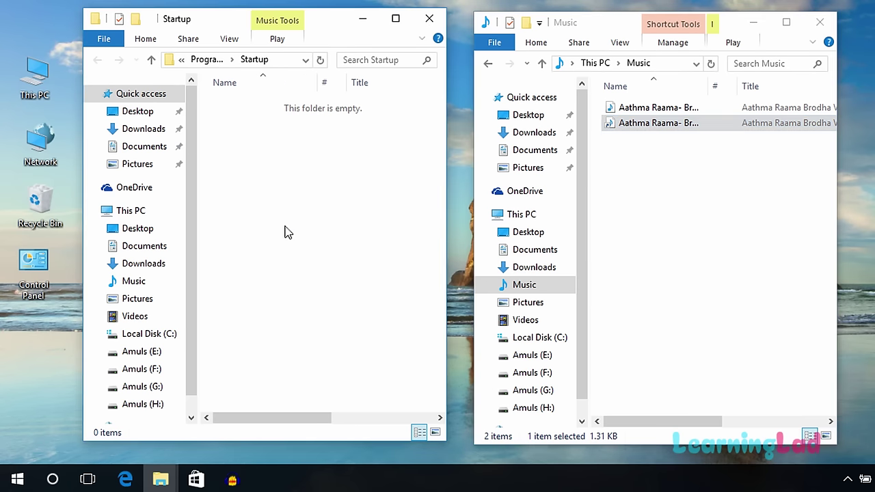